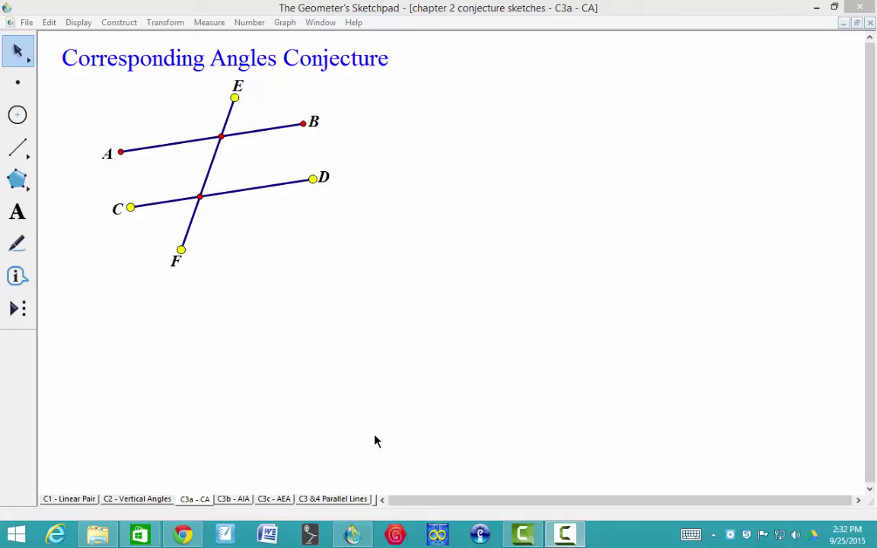
Step: Tilt transversal EF by moving E left, and mark the upper-right angles at both intersections
left_click_drag(235, 96, 210, 91)
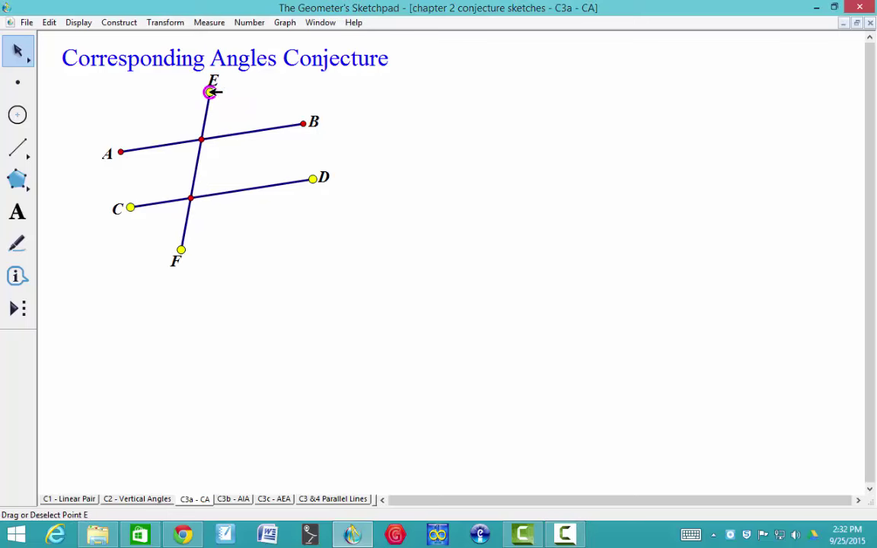
left_click(28, 242)
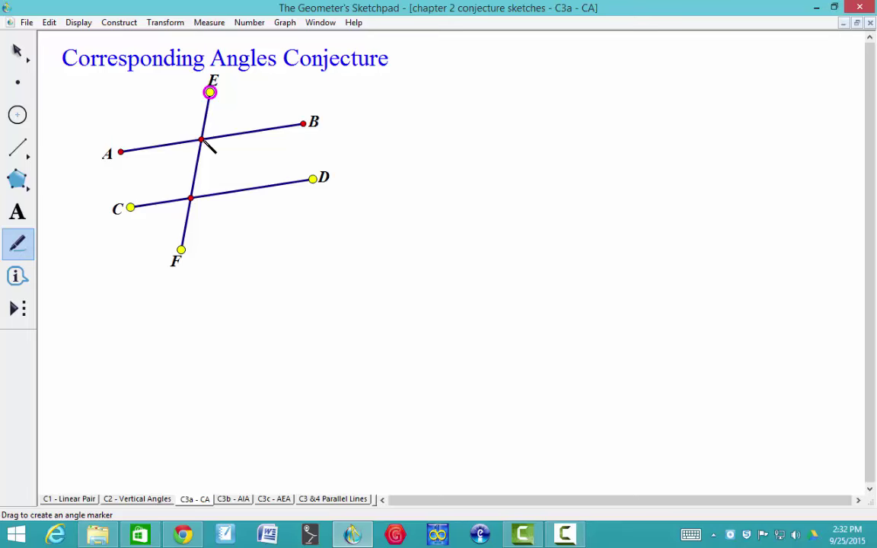
left_click_drag(203, 141, 214, 132)
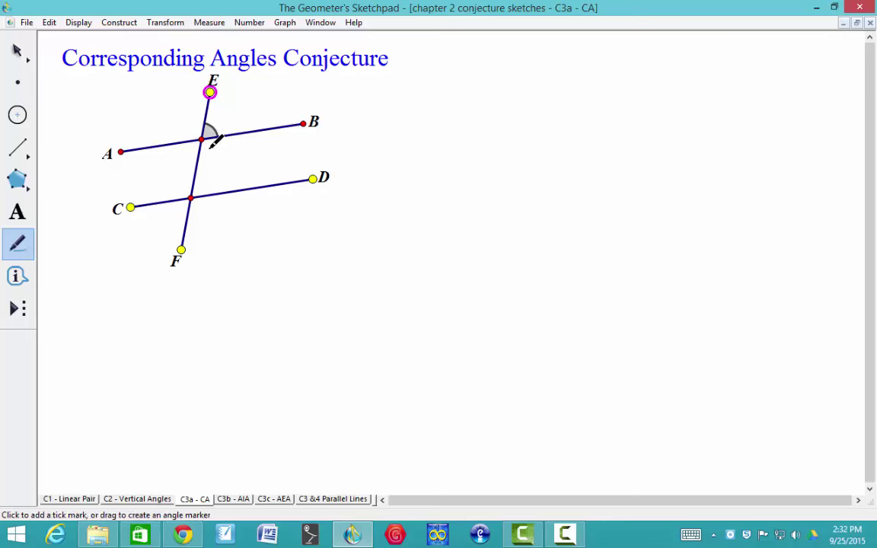
left_click_drag(192, 200, 213, 190)
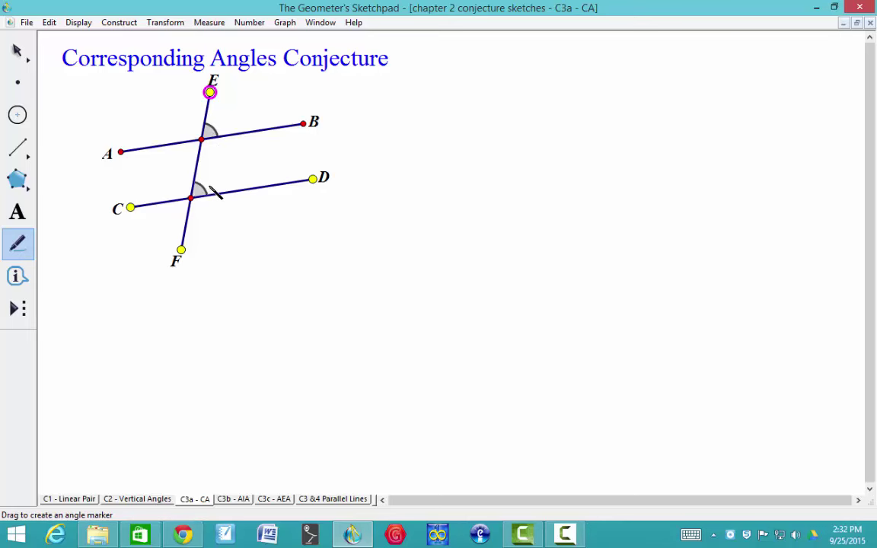
Step: Clear the selection of point E and select the upper angle marker
left_click(17, 49)
left_click(204, 242)
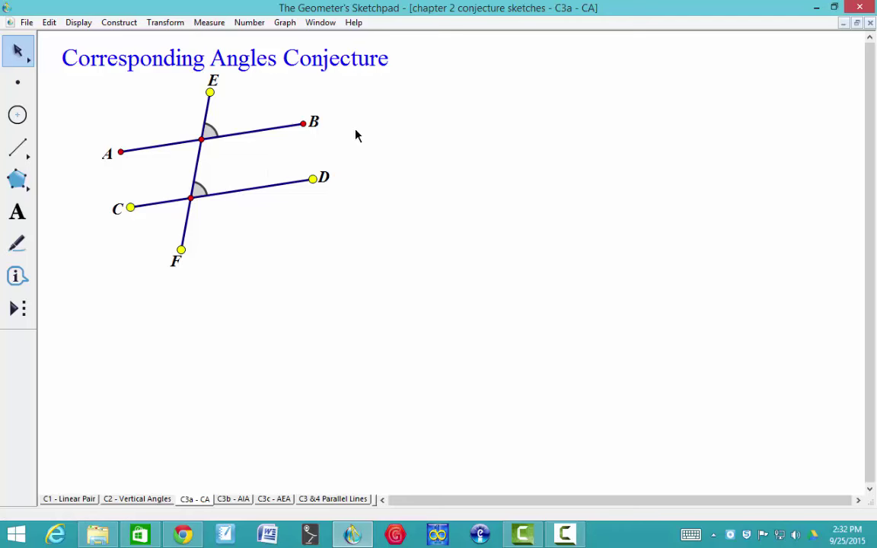
left_click(211, 131)
Step: Measure both marked angles and place m∠DHE and m∠BGE side by side below the figure
left_click(200, 189)
left_click(210, 23)
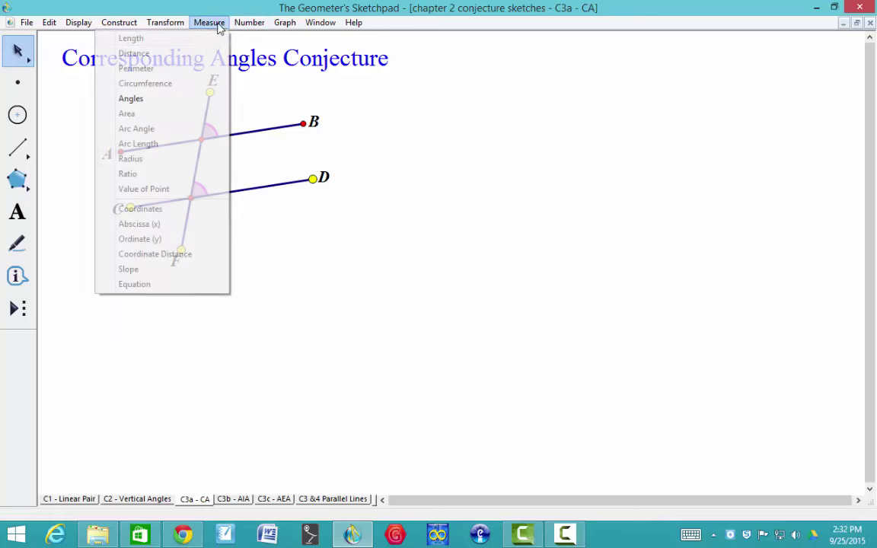
left_click(181, 101)
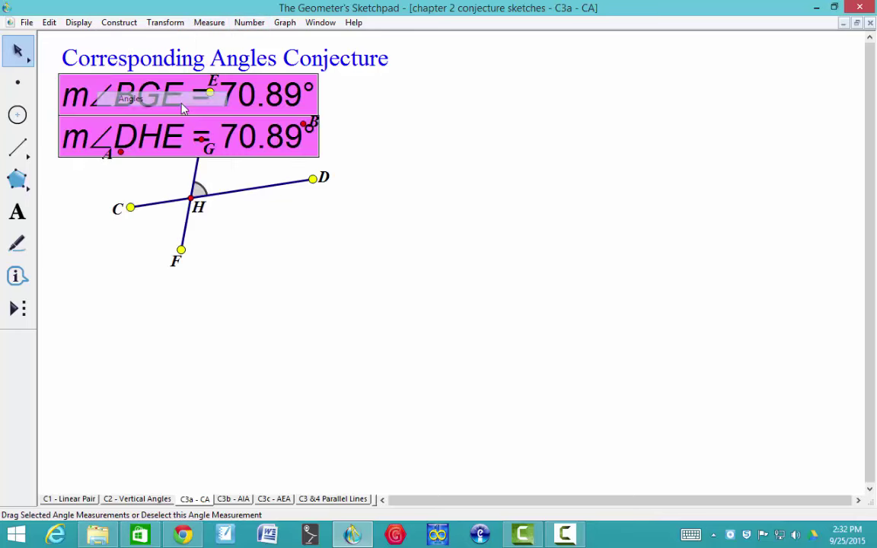
left_click_drag(182, 108, 226, 325)
left_click(401, 308)
mouse_move(290, 308)
left_mouse_down()
mouse_move(613, 345)
mouse_move(584, 352)
left_mouse_up()
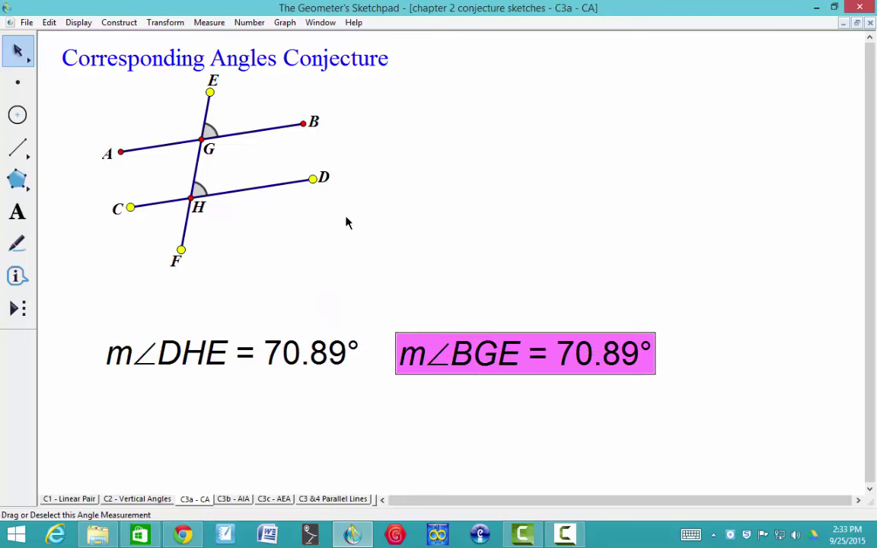
left_click(487, 266)
Step: Tabulate m∠BGE and m∠DHE and move the table to the upper right
left_click(449, 358)
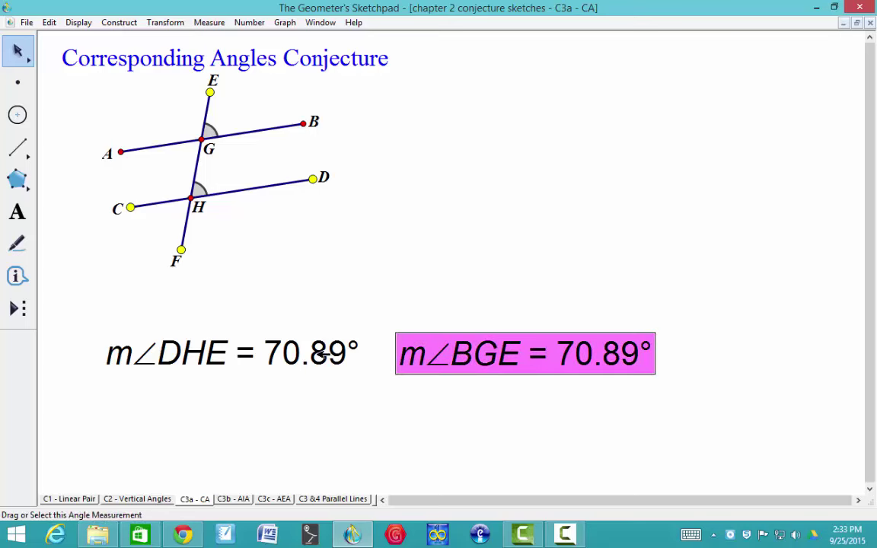
left_click(323, 358)
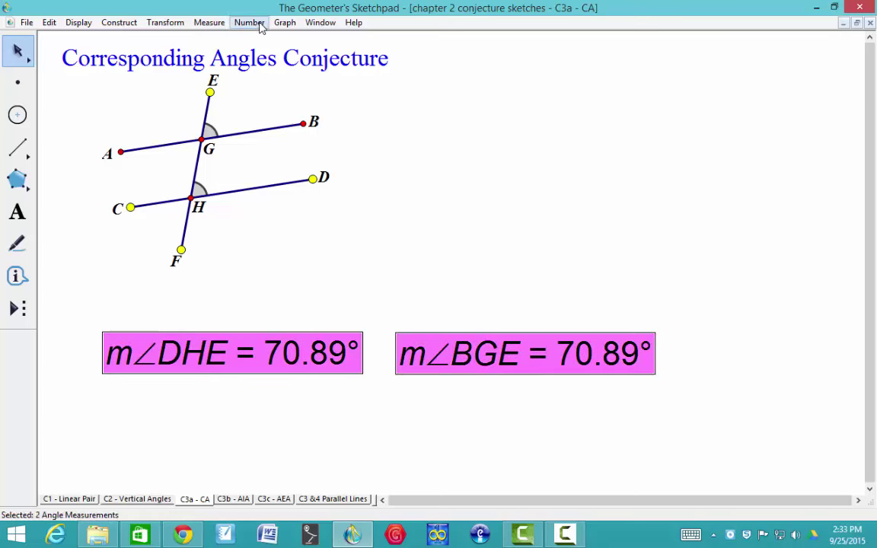
left_click(260, 27)
left_click(227, 79)
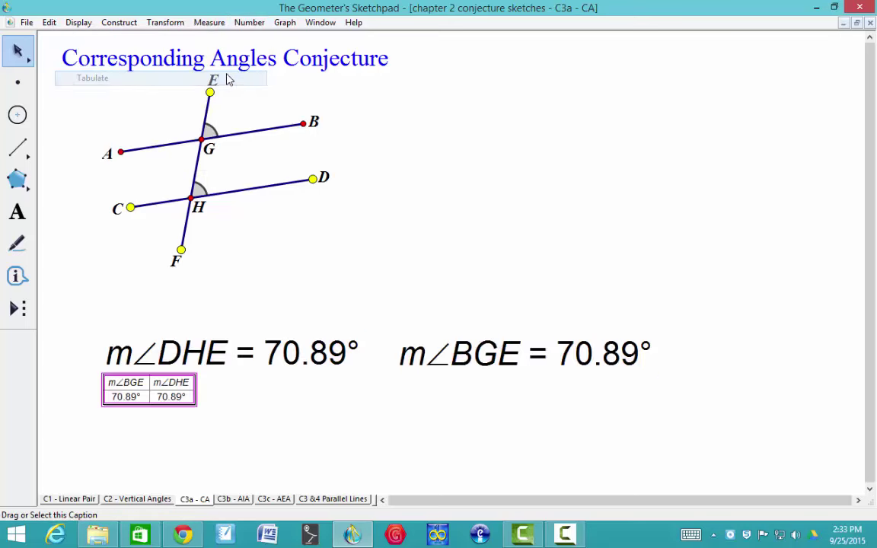
left_click_drag(169, 393, 519, 108)
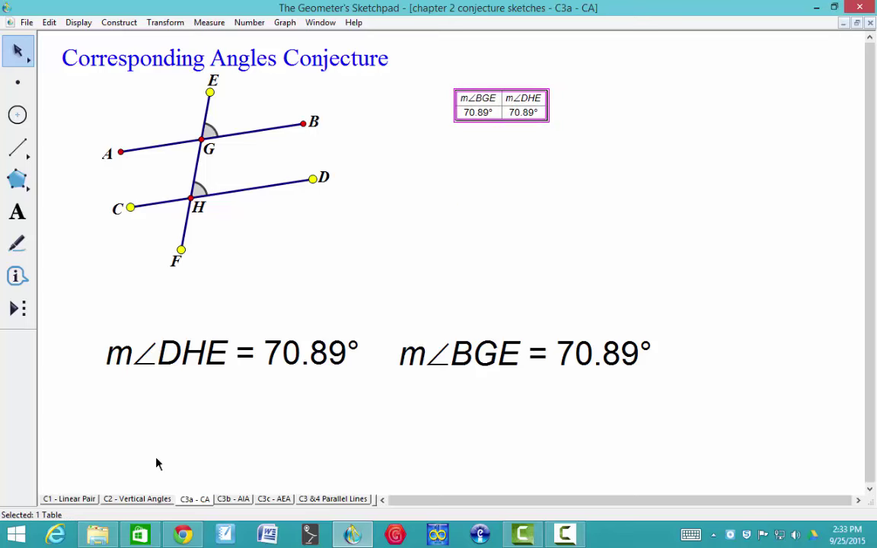
left_click(79, 23)
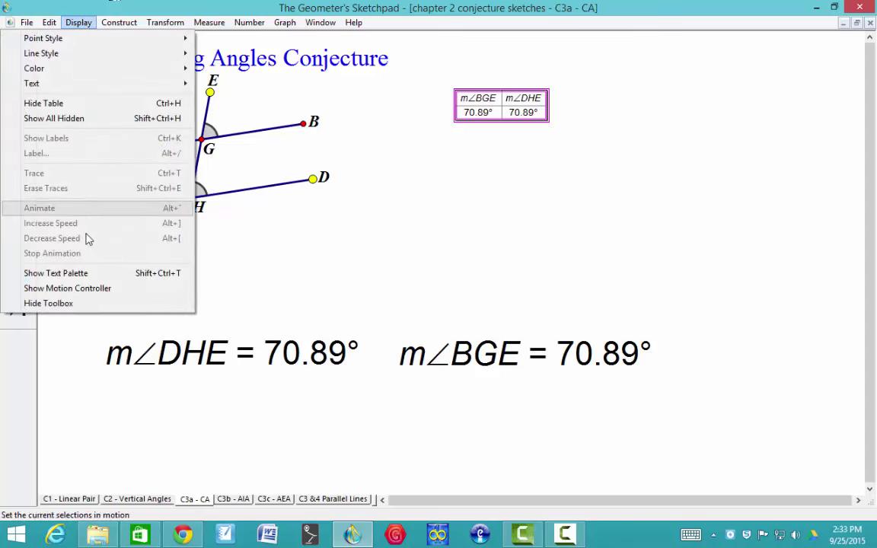
Step: Set the angle table's text size to 36 using the Text Palette
left_click(92, 275)
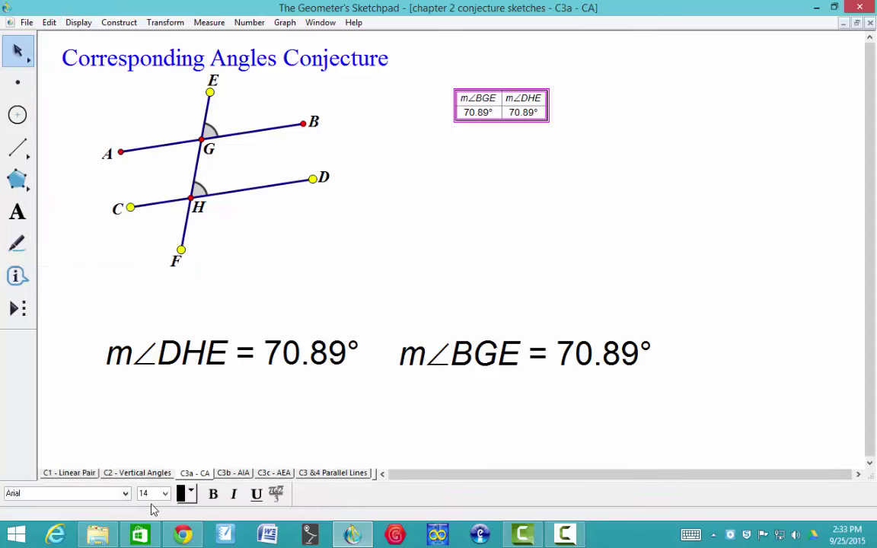
left_click(163, 494)
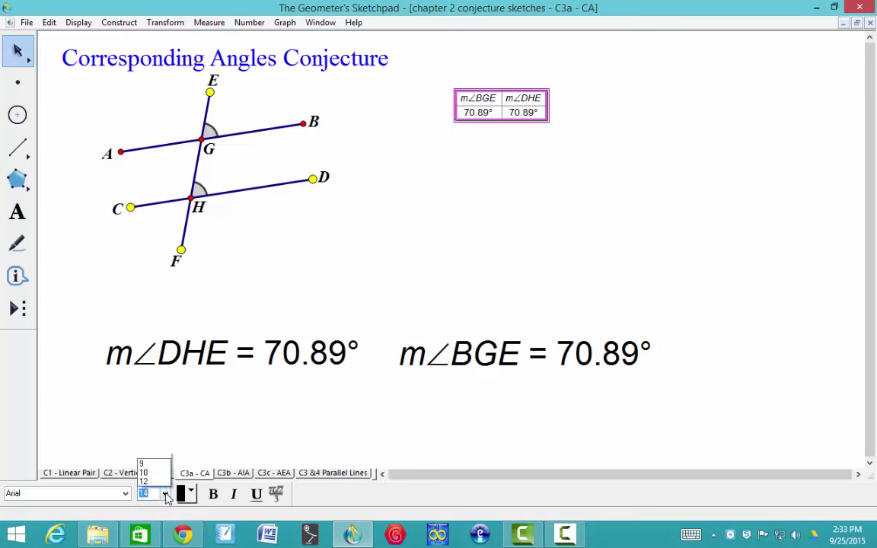
left_click(161, 460)
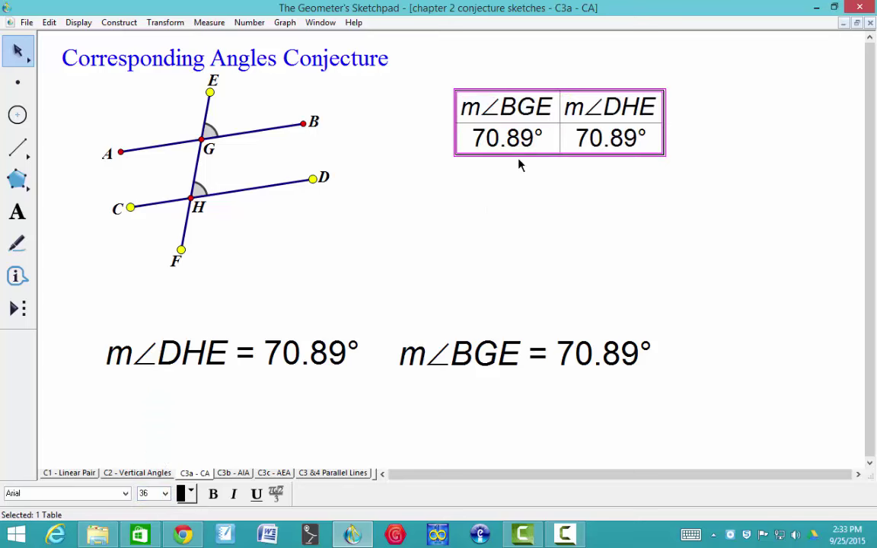
Step: Record table rows for the 70.89° and 54.67° tilts, then go to the Alternate Interior Angles page
double_click(494, 140)
left_click_drag(215, 90, 129, 107)
double_click(487, 145)
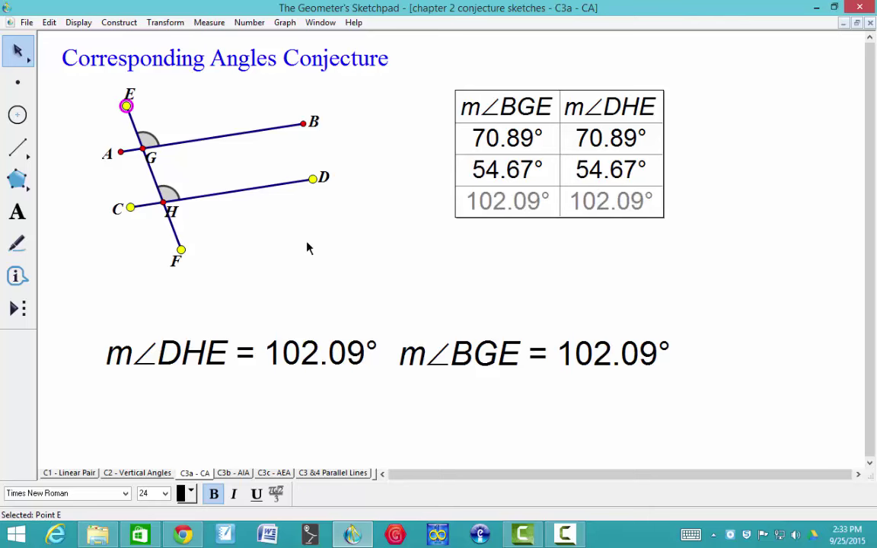
left_click(234, 475)
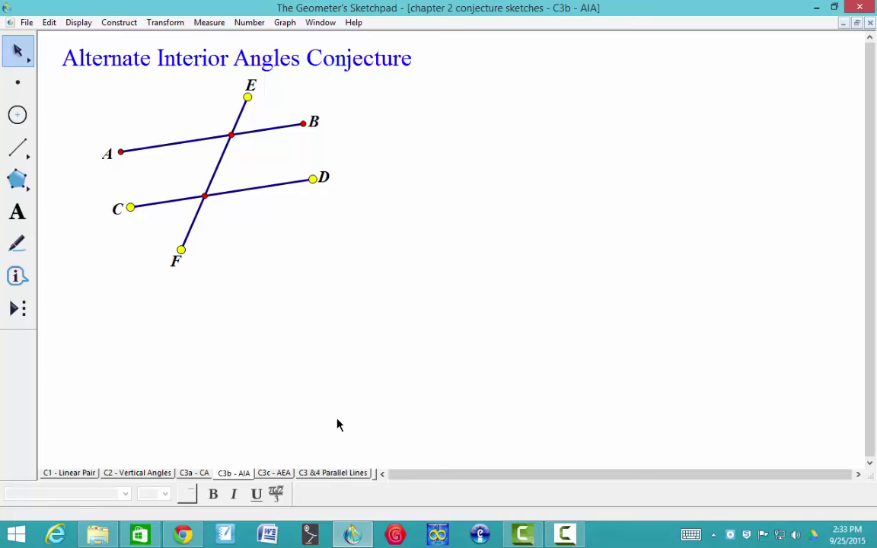
Step: Mark the upper-right angle at the lower intersection and the lower-left angle at the upper intersection
left_click(18, 243)
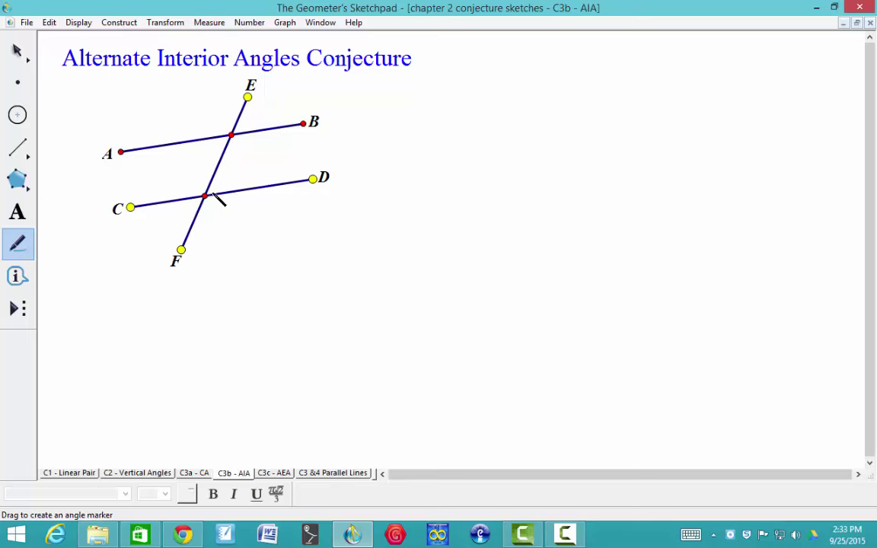
left_click_drag(204, 196, 214, 183)
left_click_drag(232, 135, 214, 139)
Step: Select both alternate interior angle markers, leaving segments CD and EF unselected
left_click(23, 59)
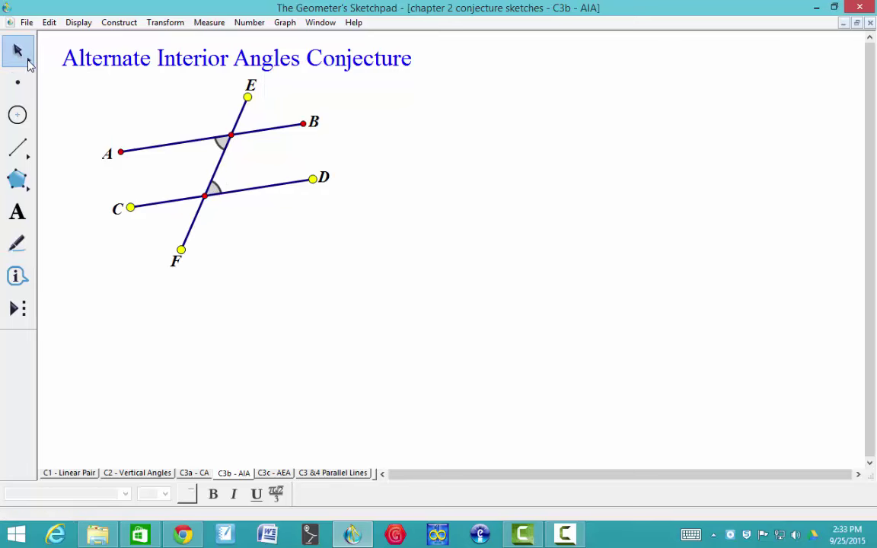
left_click(220, 141)
left_click(219, 190)
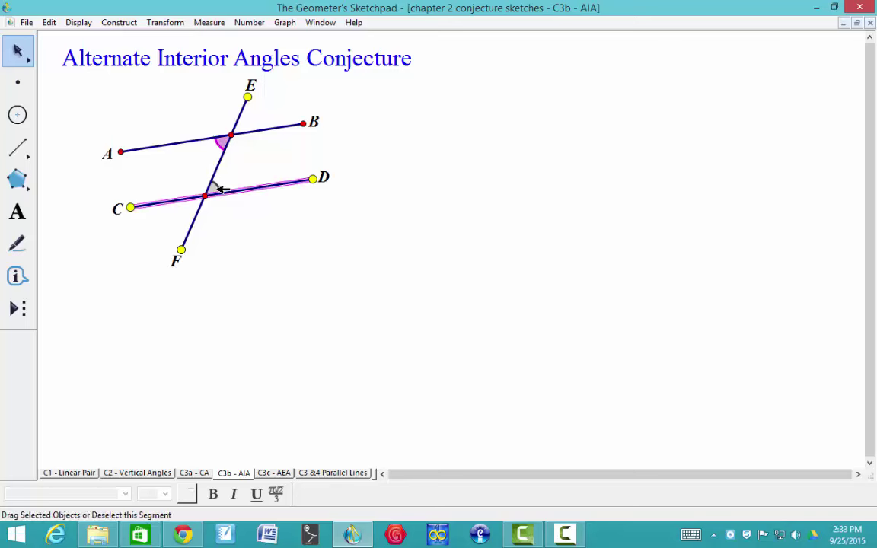
left_click(221, 191, "shift")
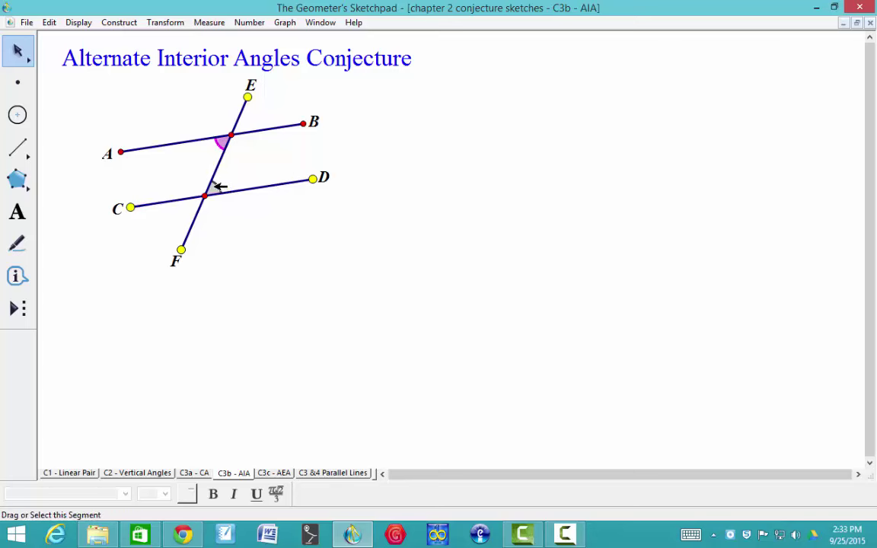
left_click(218, 187, "shift")
left_click(213, 188, "shift")
left_click(220, 188, "shift")
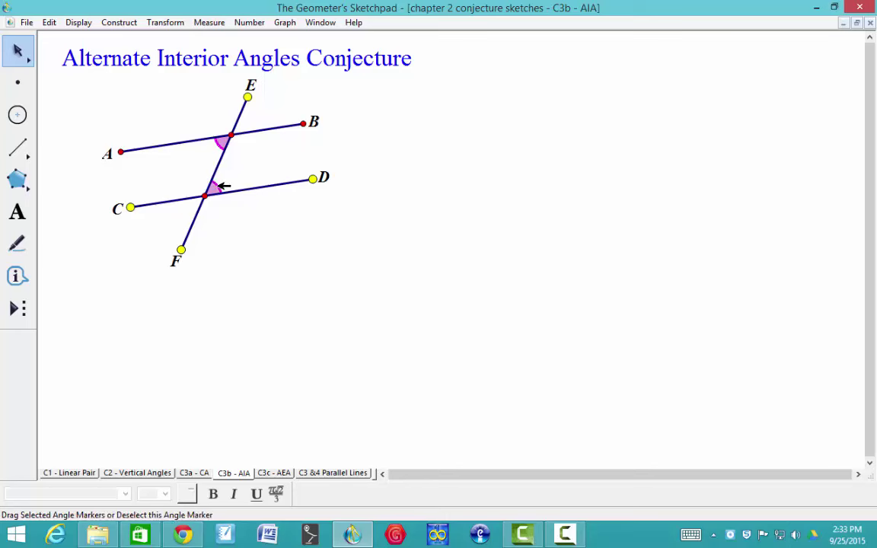
left_click(214, 23)
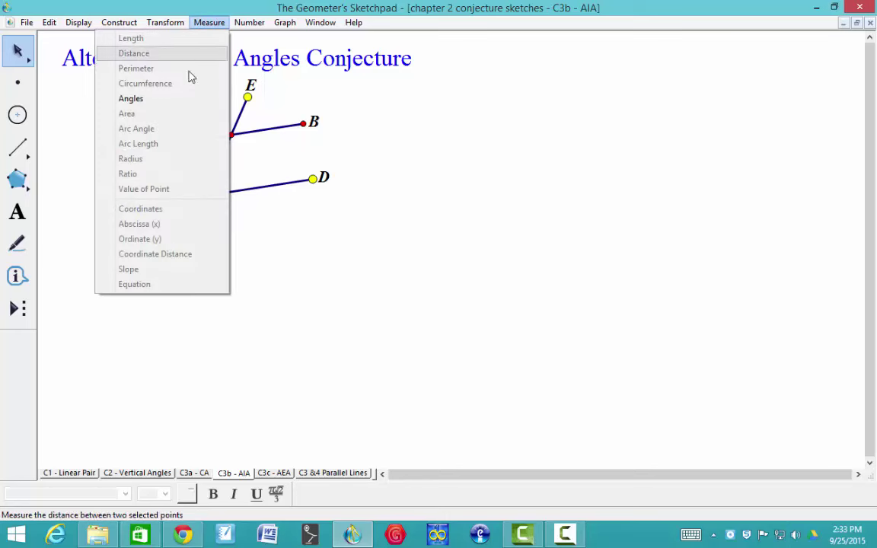
Step: Measure angles DHE and AGF, then tabulate them and move the table to the upper right
left_click(181, 101)
left_click_drag(203, 172, 561, 346)
left_click(442, 332)
left_click(313, 346)
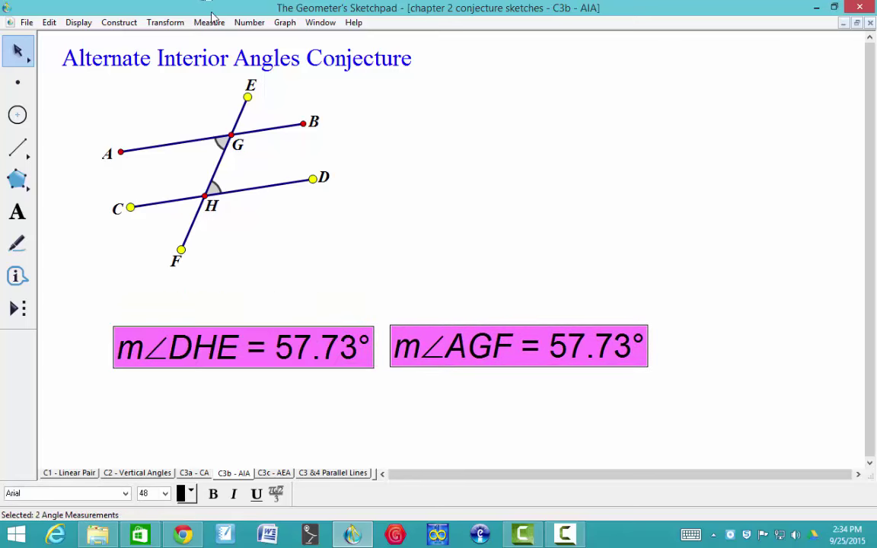
left_click(248, 22)
left_click(206, 80)
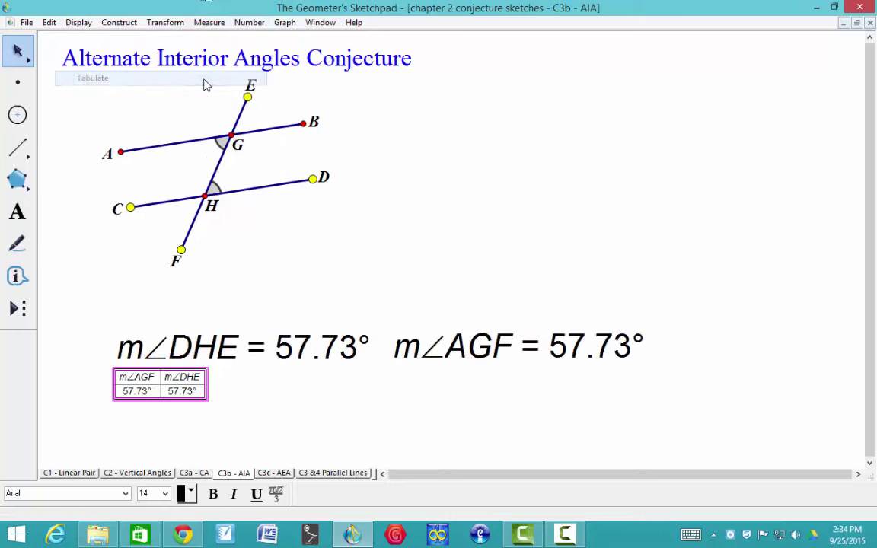
left_click_drag(180, 385, 485, 114)
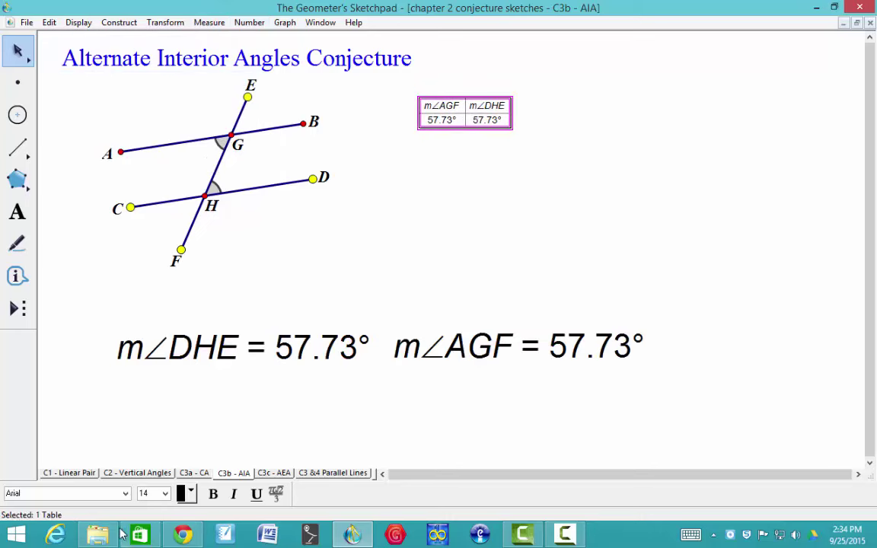
Step: Set table text to 36, record rows at 57.73° and 43.68°, then open the C3c - AEA page
left_click(164, 493)
left_click(153, 459)
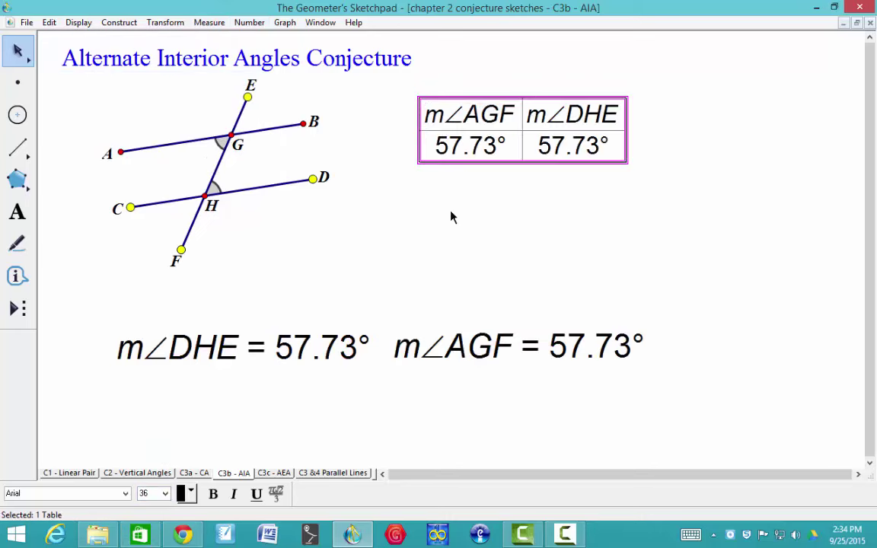
double_click(445, 143)
left_click_drag(263, 97, 147, 114)
double_click(456, 145)
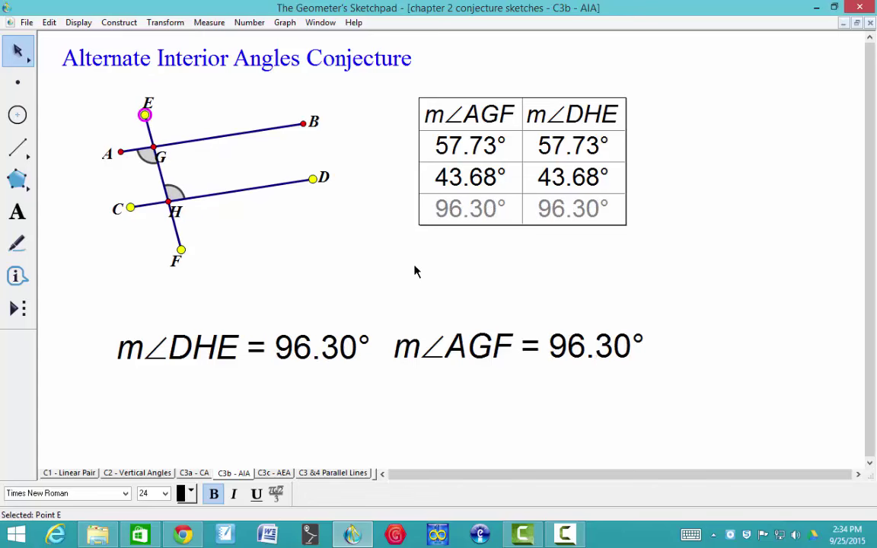
left_click(275, 473)
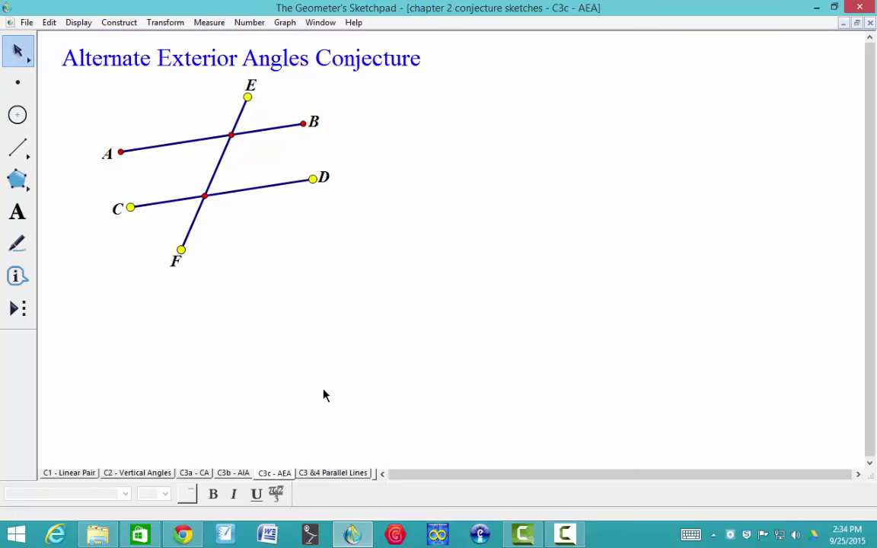
Step: Mark the lower-right angle at the bottom intersection and upper-left angle at the top, then select both markers
left_click(17, 244)
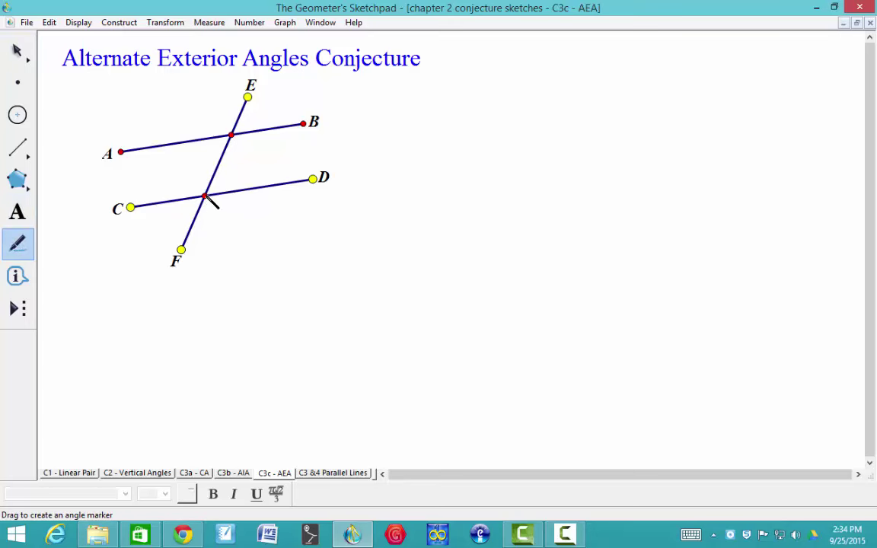
left_click_drag(206, 196, 213, 206)
left_click_drag(231, 136, 225, 131)
left_click(17, 49)
left_click(225, 128)
left_click(212, 202)
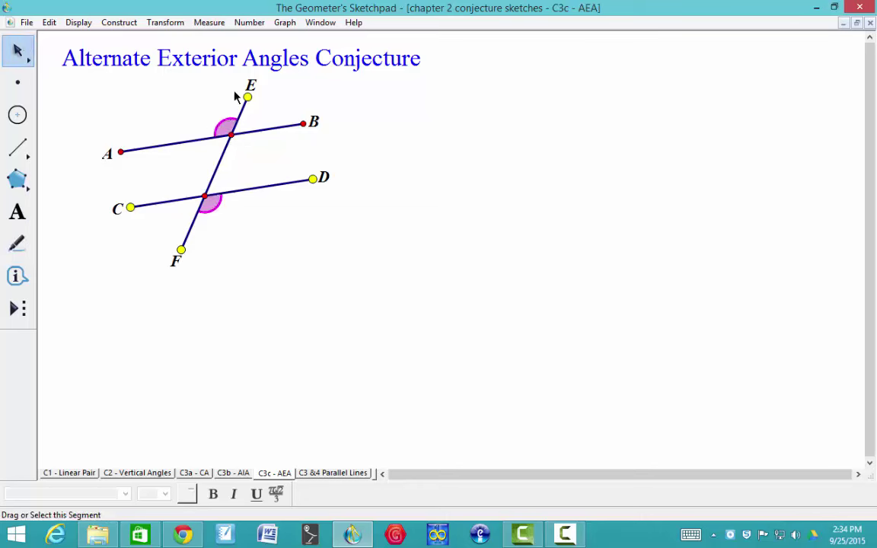
left_click(245, 27)
Step: Measure angles EGA and FHD, then tabulate them and move the table near the top
mouse_move(208, 29)
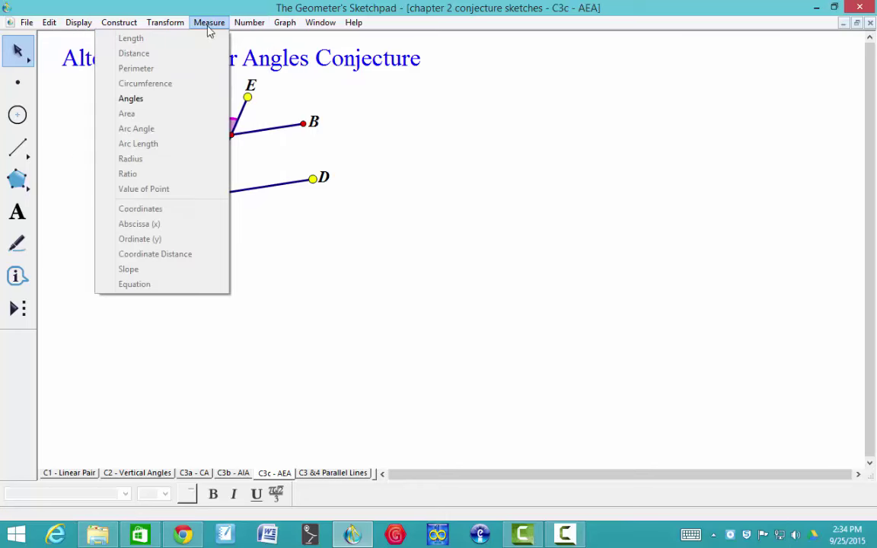
left_click(197, 105)
left_click_drag(284, 118, 630, 280)
key("Escape")
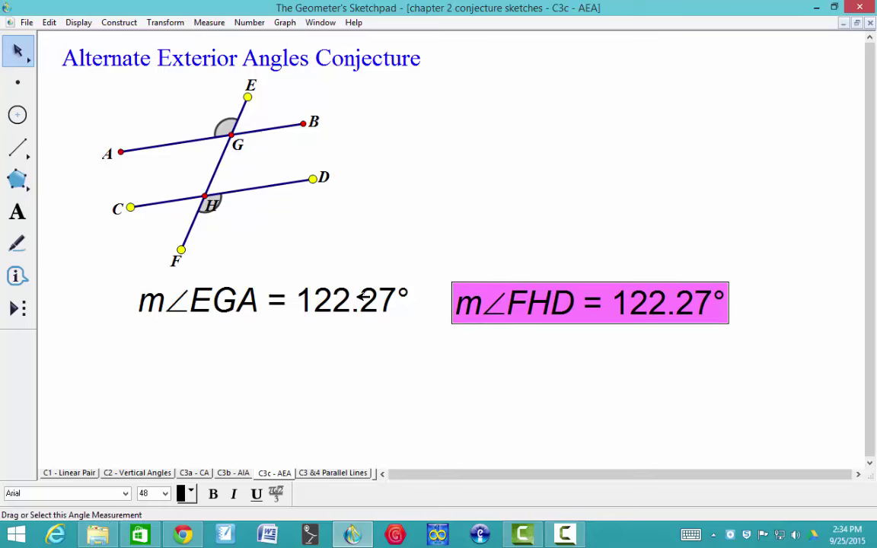
left_click(364, 297, "shift")
left_click(249, 22)
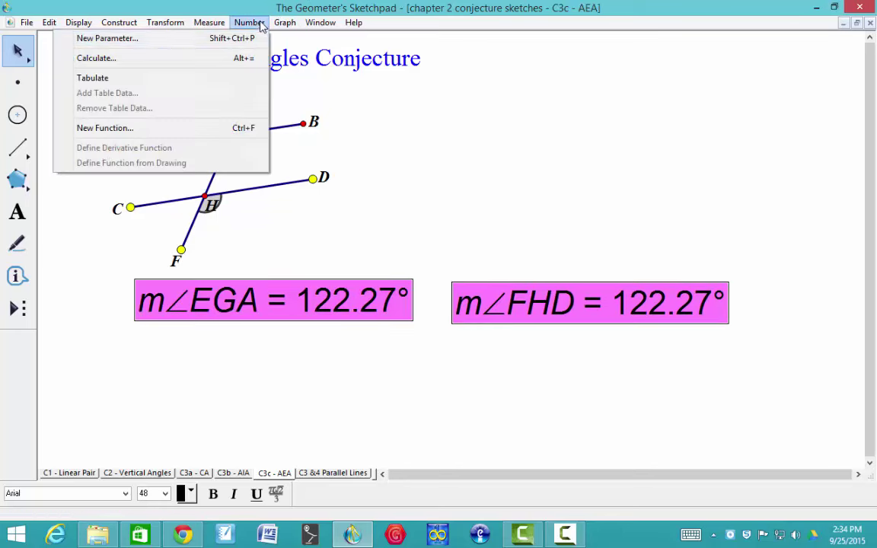
left_click(250, 78)
left_click_drag(518, 336, 500, 97)
Step: Set table text to 36, record rows at 122.27° and 133.34°, then open the C3 &4 Parallel Lines page
left_click(164, 493)
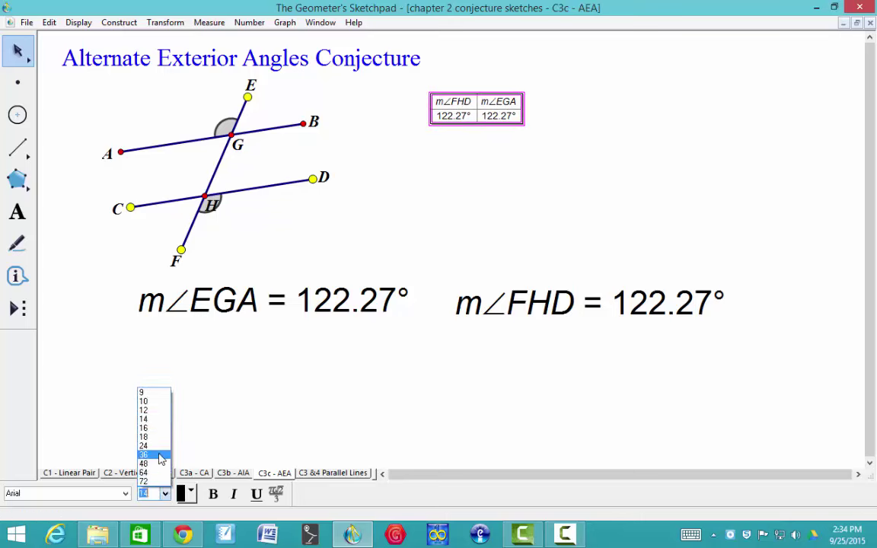
left_click(161, 455)
left_click(440, 165)
double_click(456, 100)
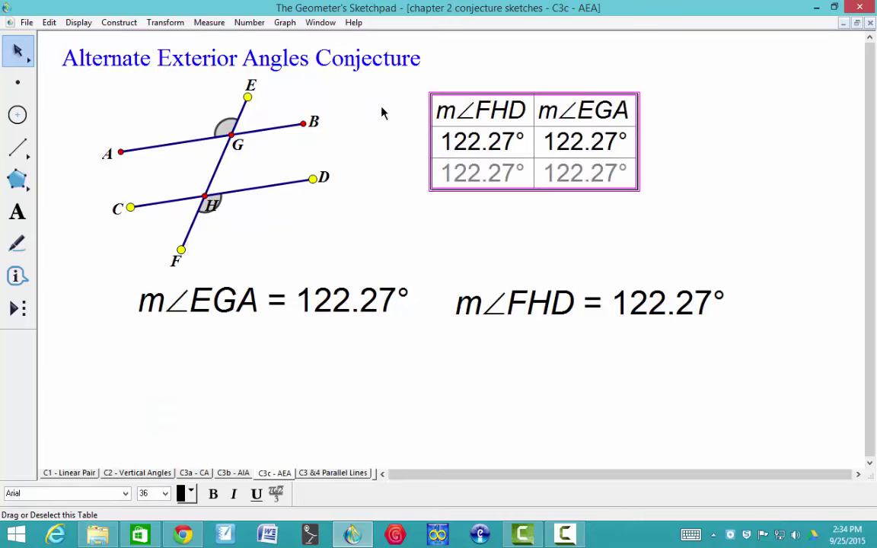
left_click_drag(247, 97, 121, 93)
double_click(570, 156)
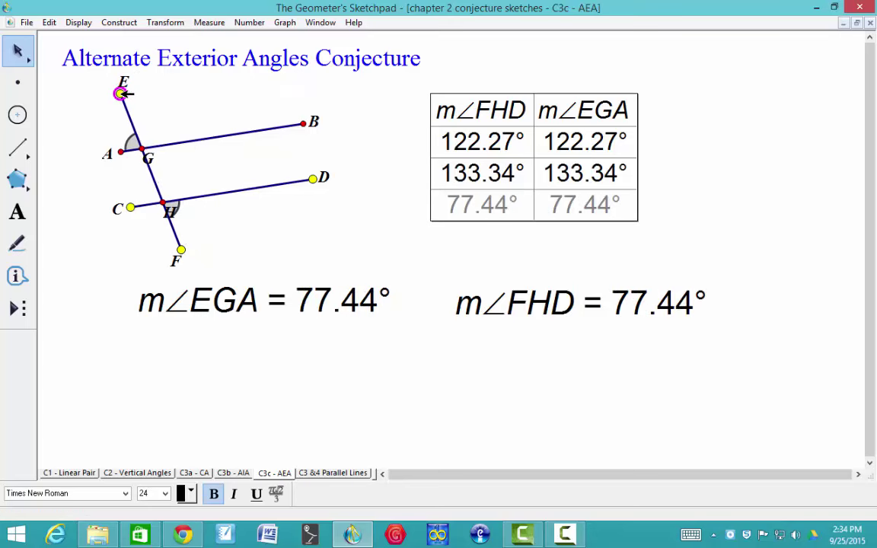
left_click(345, 472)
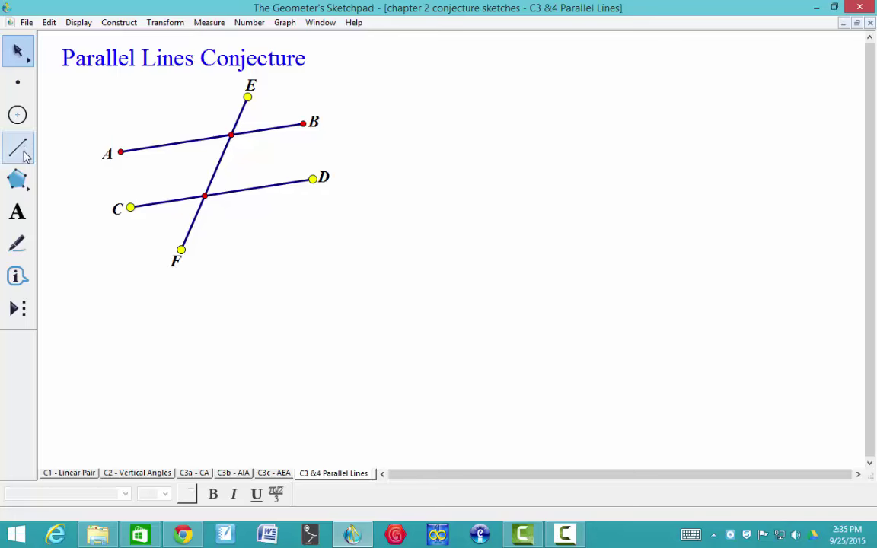
Step: Mark the upper-right angle at the top intersection and angles at the lower intersection, using double arcs below
left_click(20, 245)
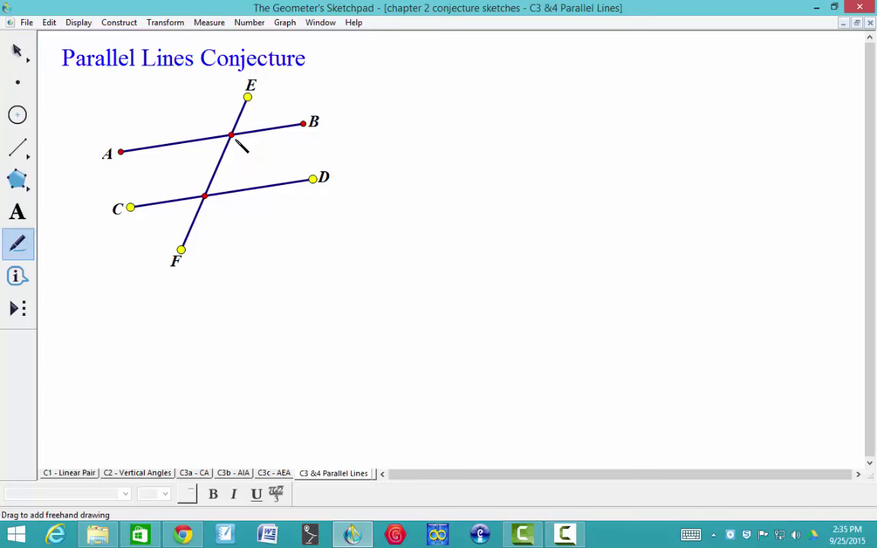
left_click_drag(239, 132, 242, 131)
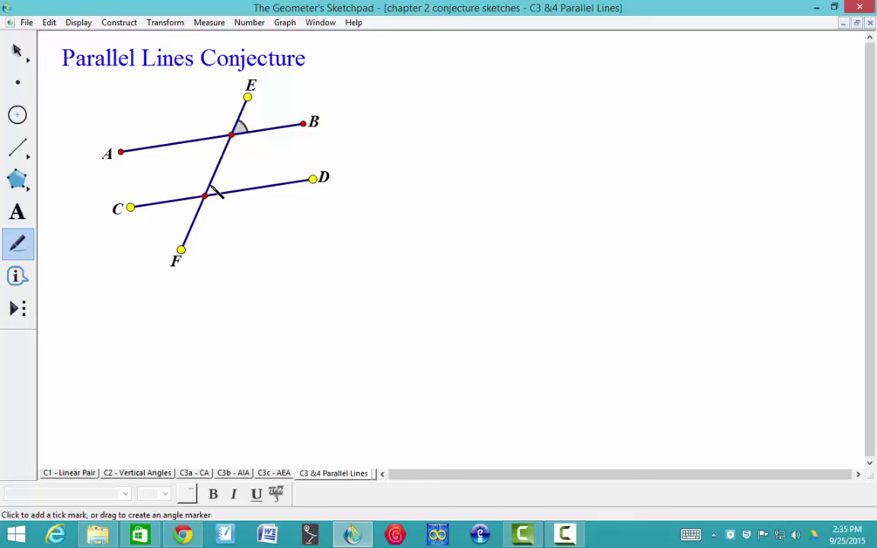
left_click_drag(212, 195, 220, 188)
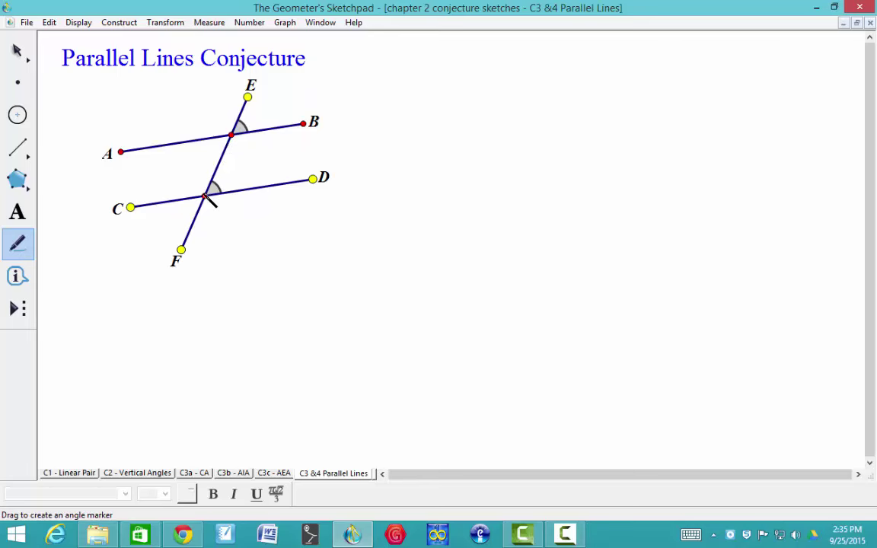
left_click_drag(206, 197, 199, 188)
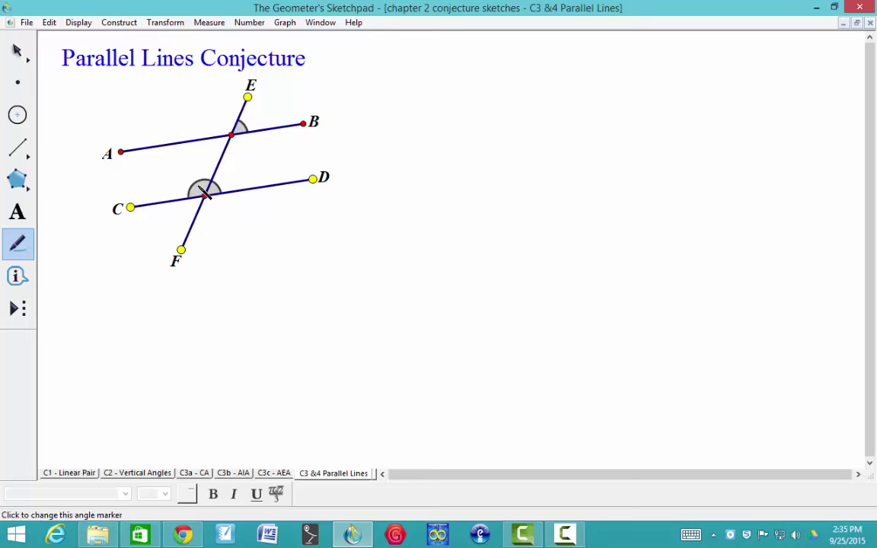
left_click(202, 189)
Step: Enlarge the upper marker and make both intersection markers triple arcs
left_click_drag(233, 136, 239, 150)
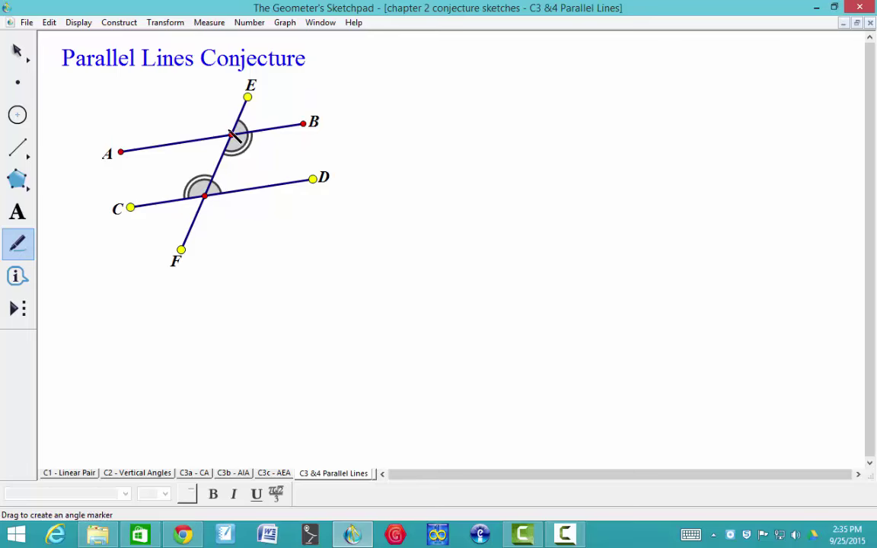
left_click_drag(242, 146, 228, 134)
left_click(230, 133)
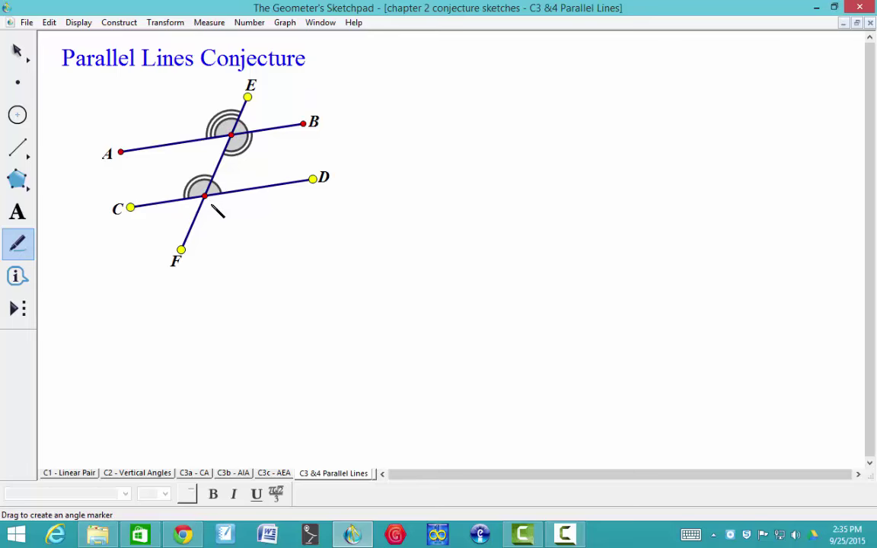
left_click_drag(219, 211, 229, 219)
left_click(29, 61)
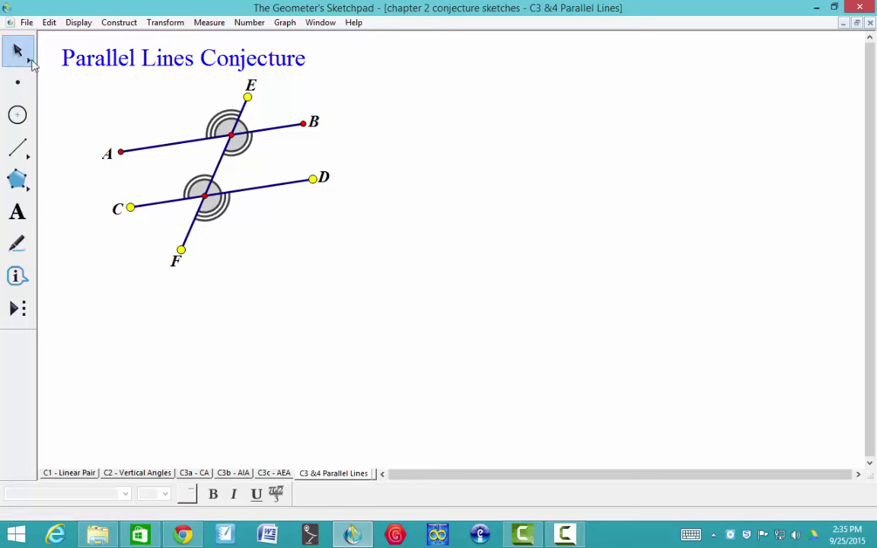